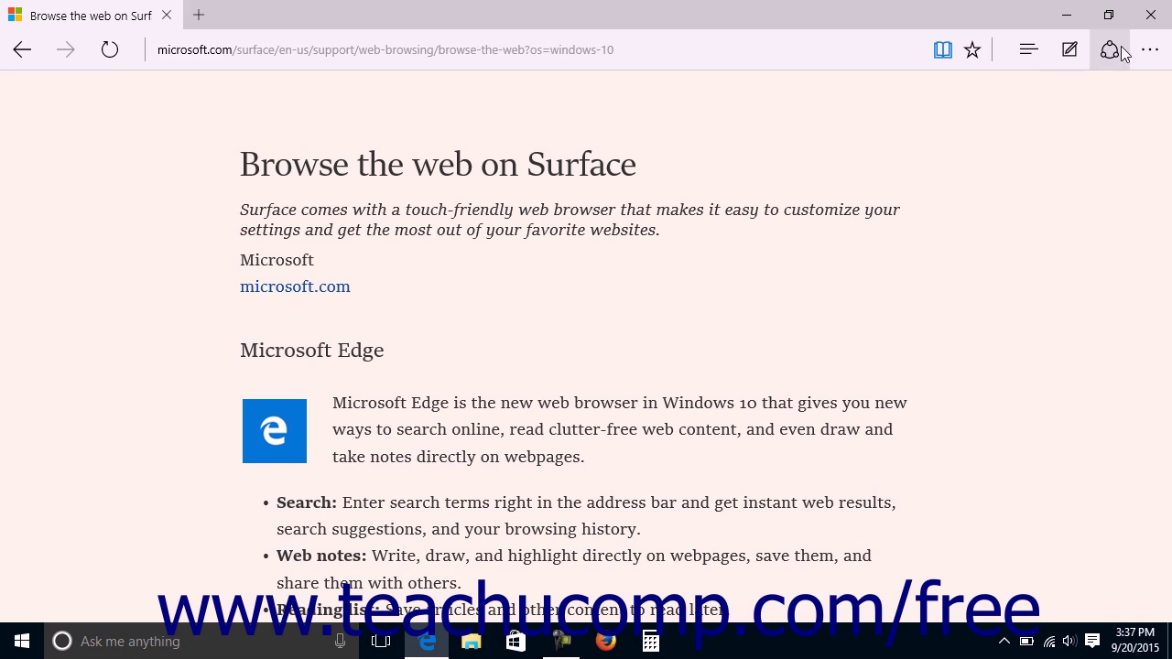
From Edge's More actions menu, bring up printing for the 'Browse the web on Surface' page
left_click(1161, 55)
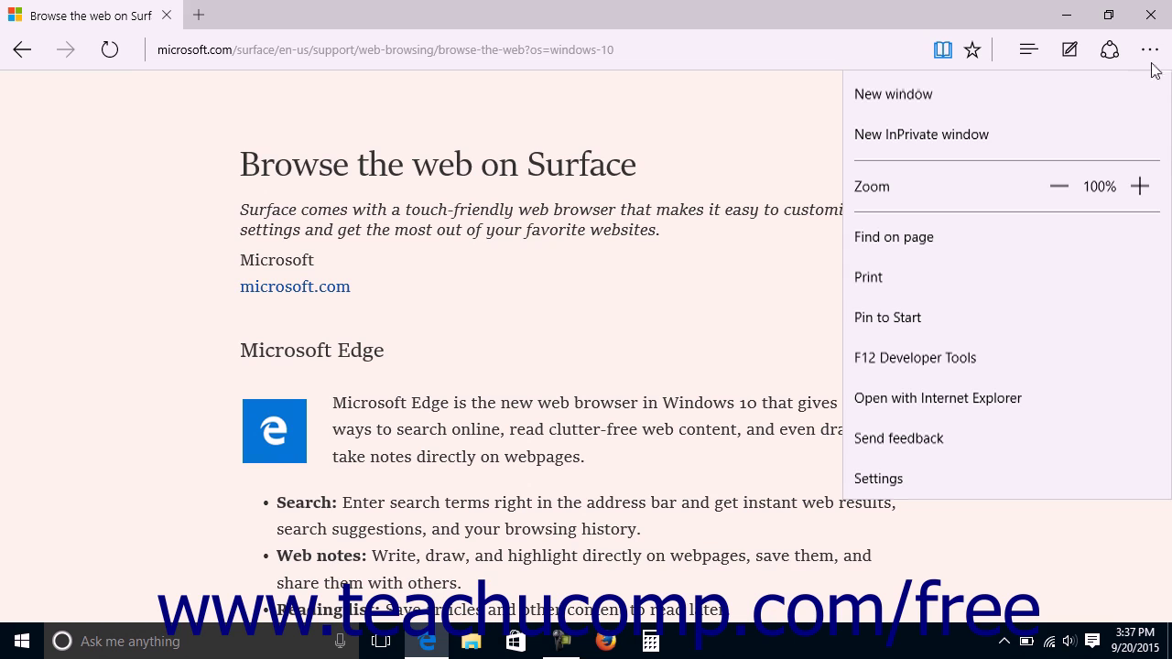
left_click(930, 278)
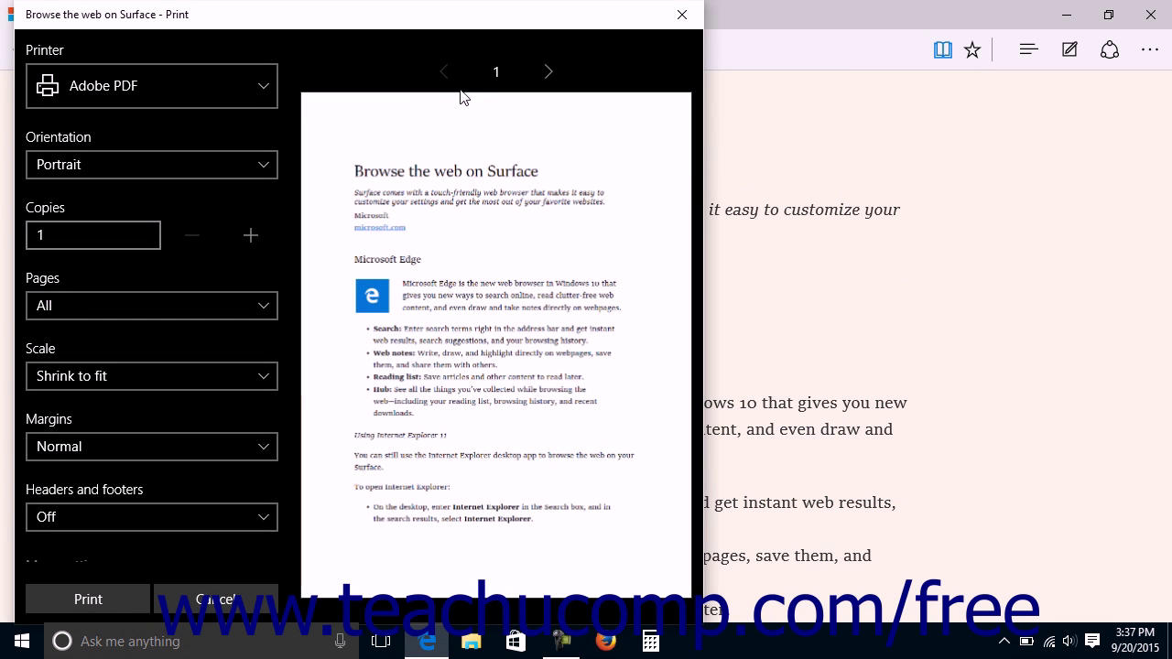
Change the printer from Adobe PDF to Lexmark E238 (MS) on DESKTOP-PC, keeping 1 copy
left_click(123, 12)
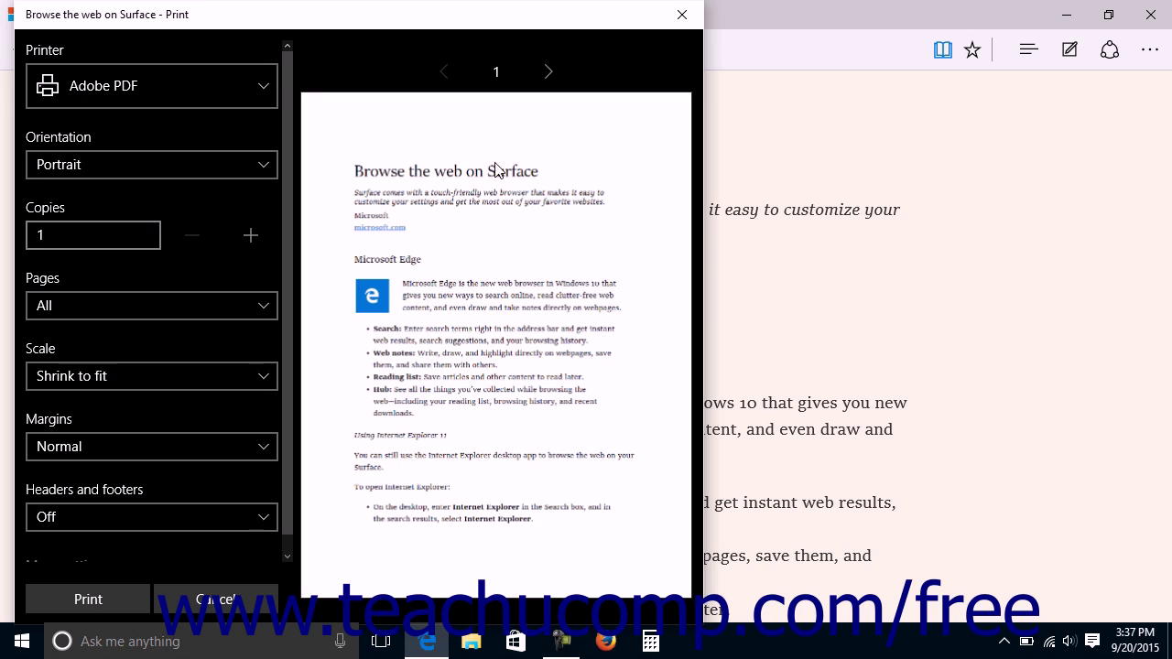
left_click(266, 89)
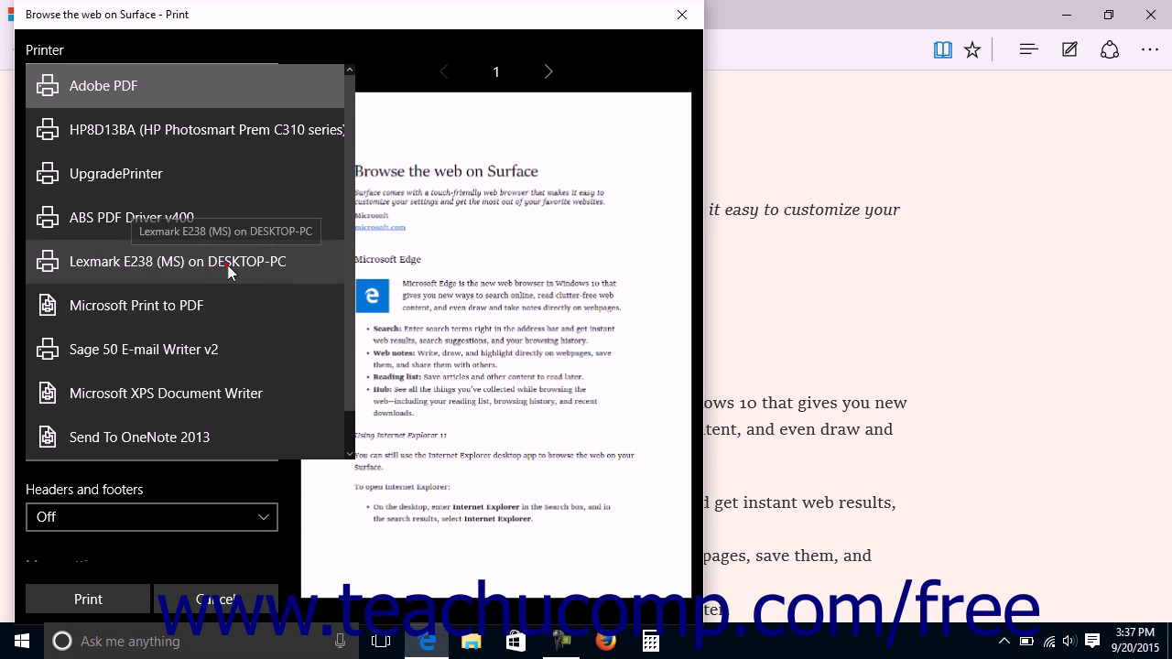
left_click(228, 266)
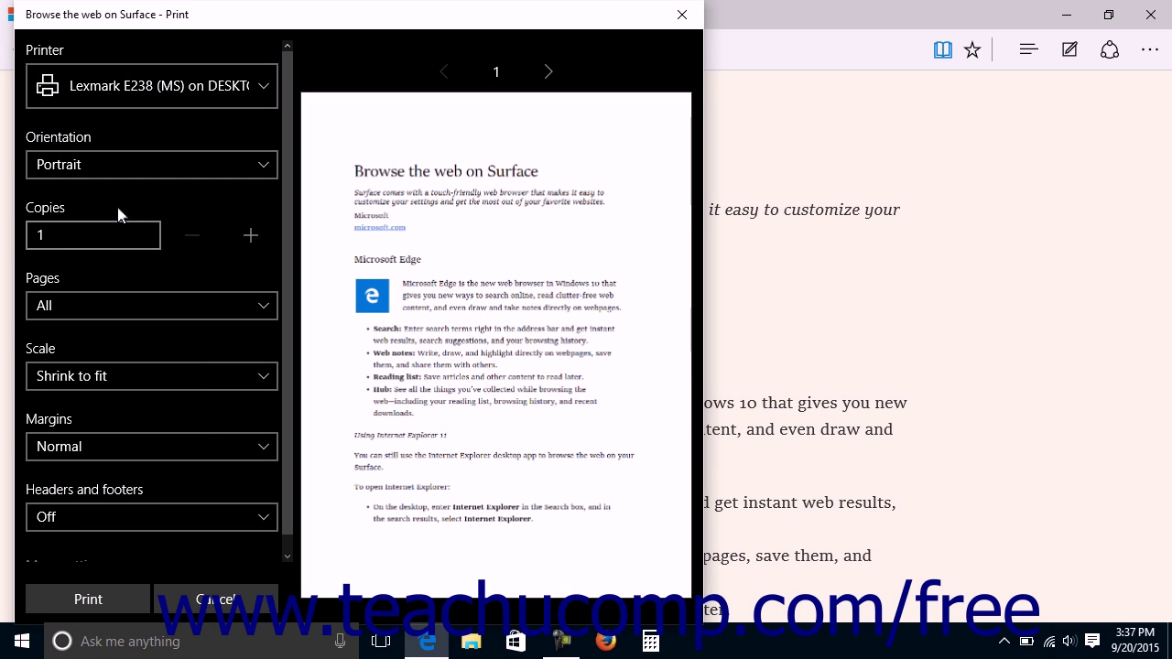
left_click(89, 233)
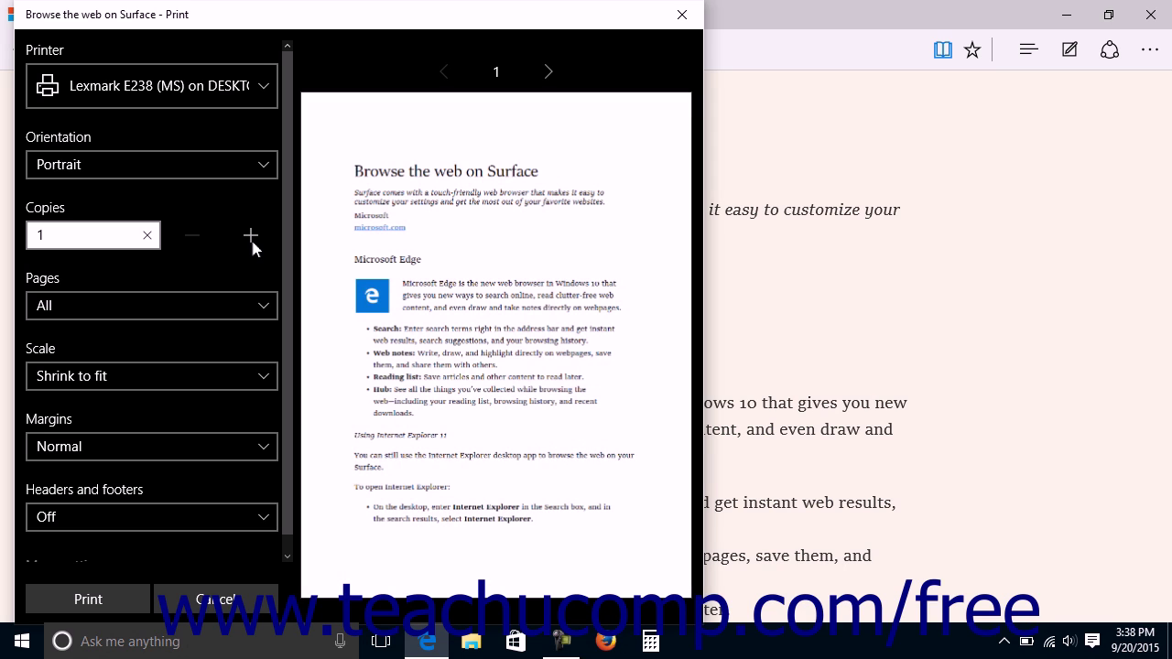
left_click(261, 312)
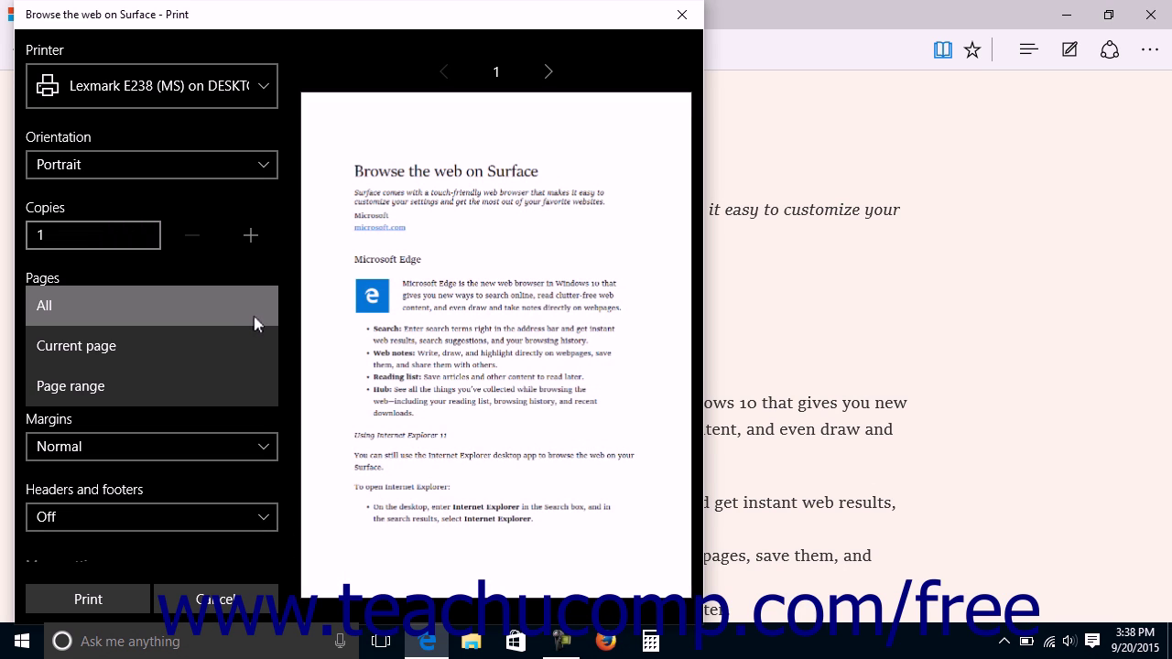
left_click(227, 385)
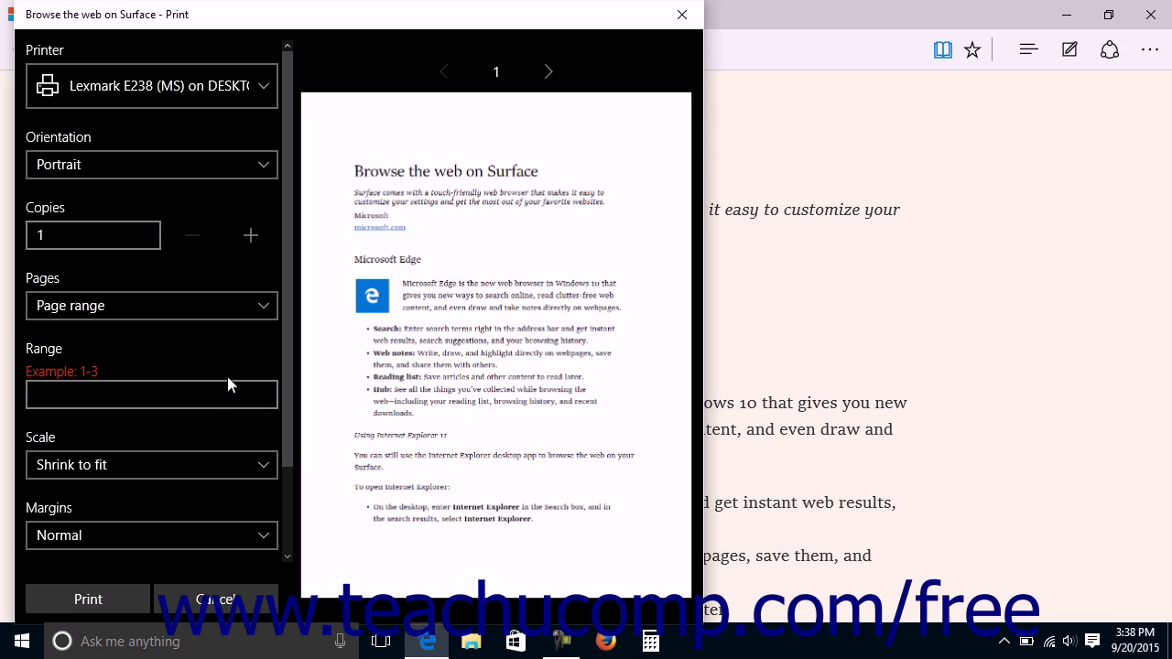
left_click(172, 392)
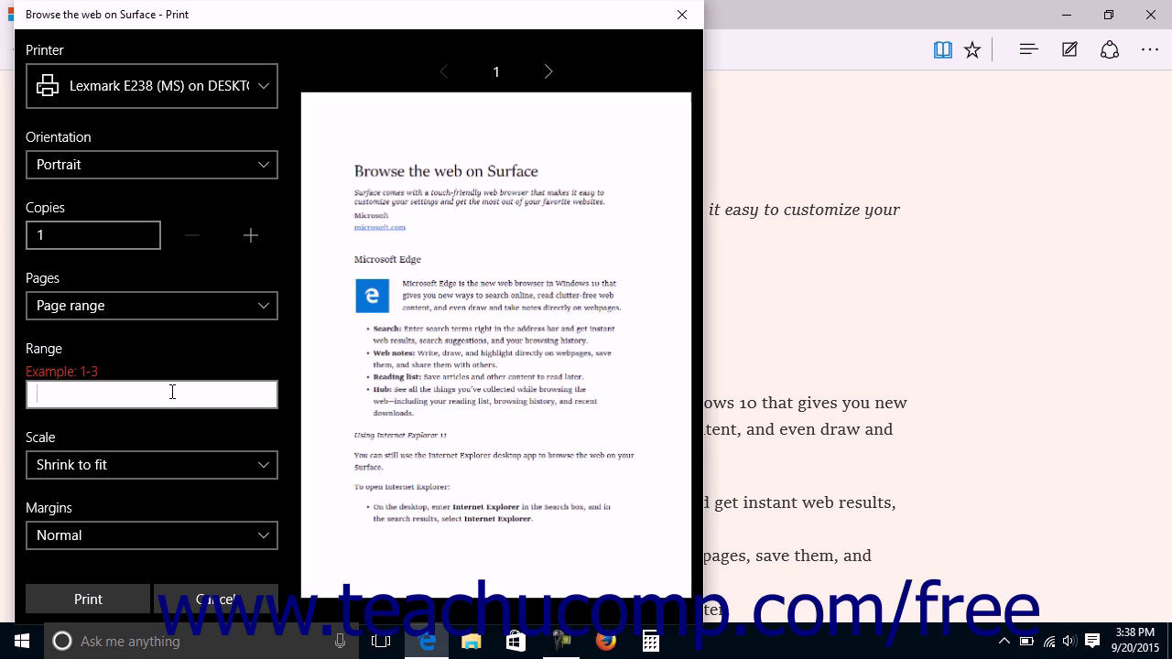
left_click(228, 302)
left_click(170, 232)
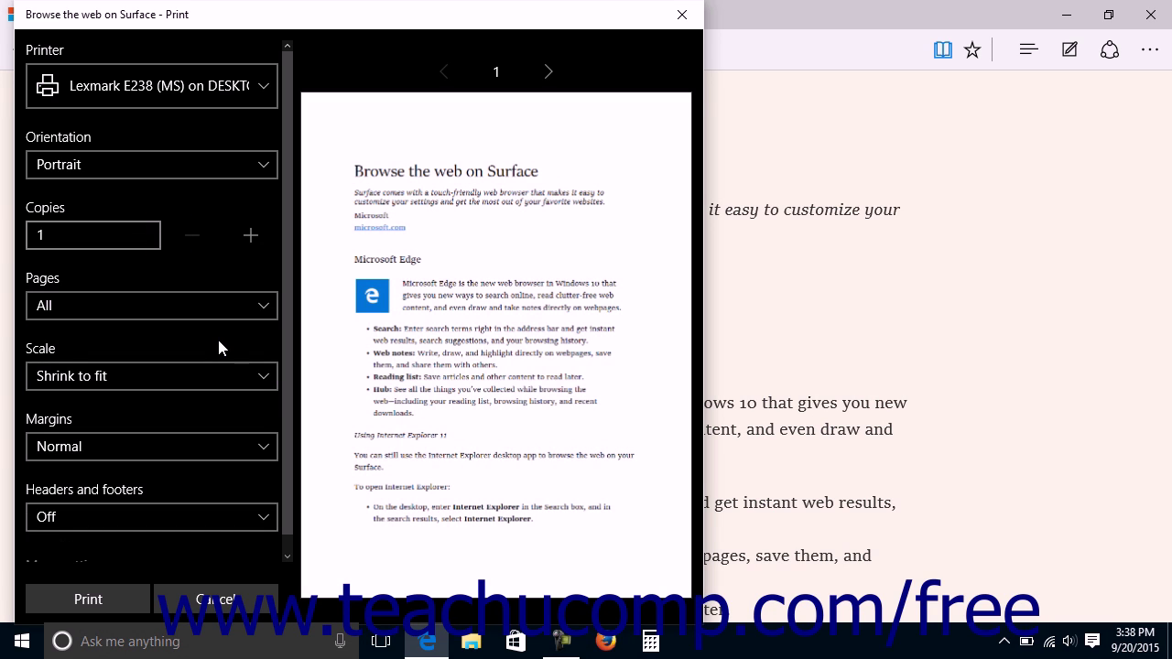
left_click(235, 383)
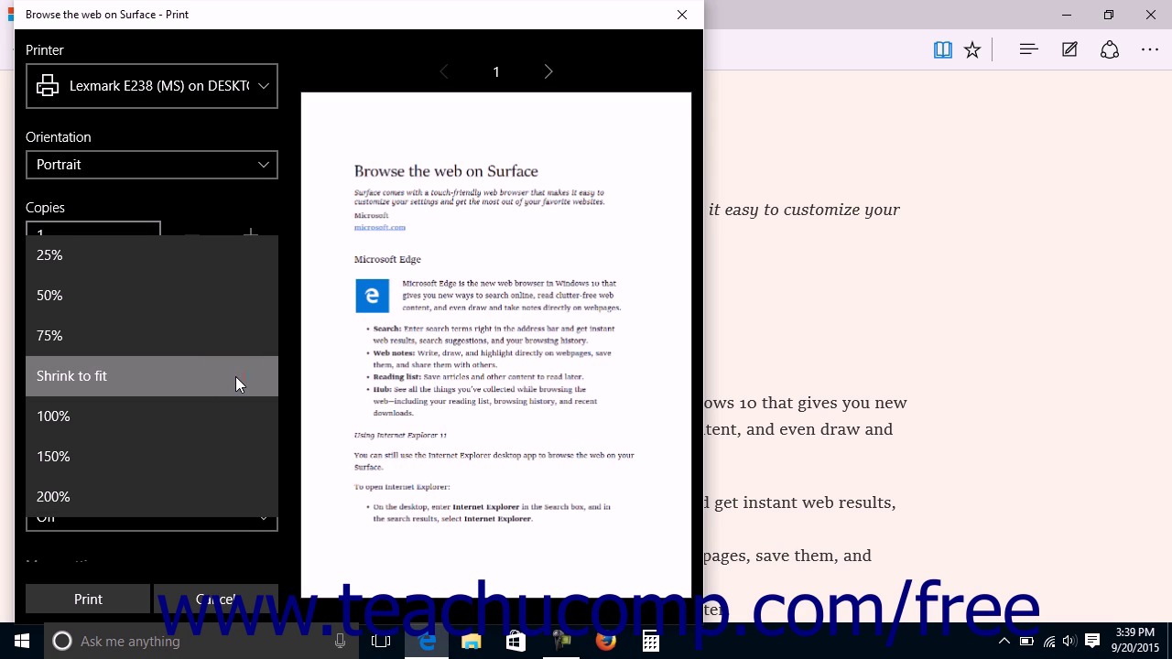
left_click(235, 376)
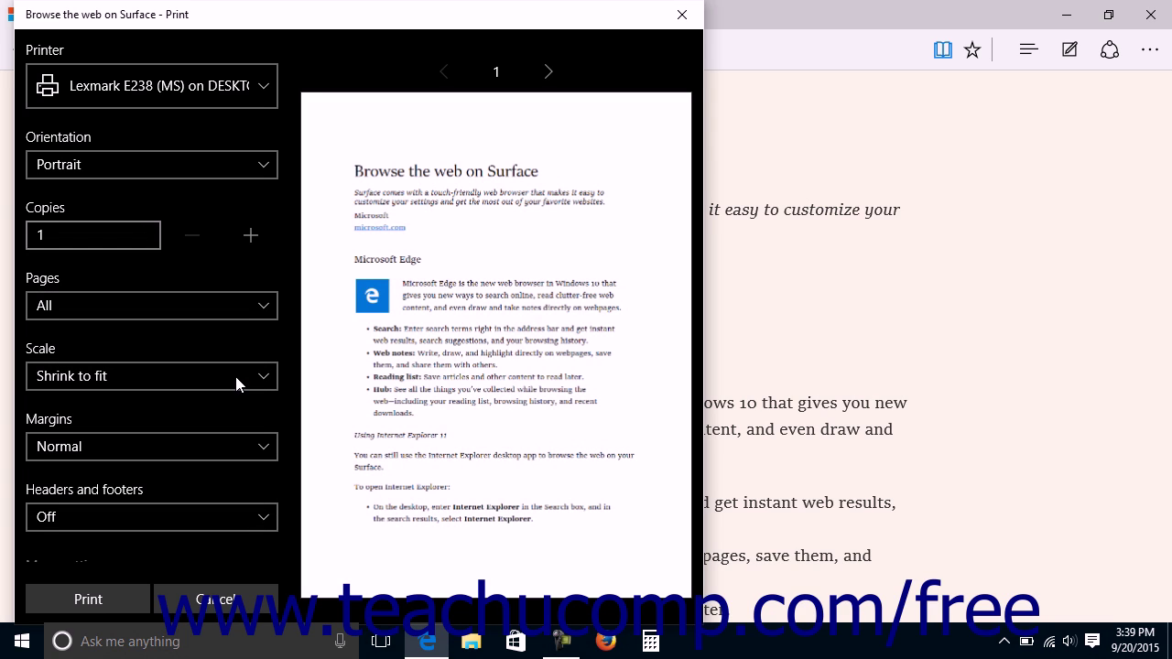
key("Down")
key("Up")
left_click(259, 449)
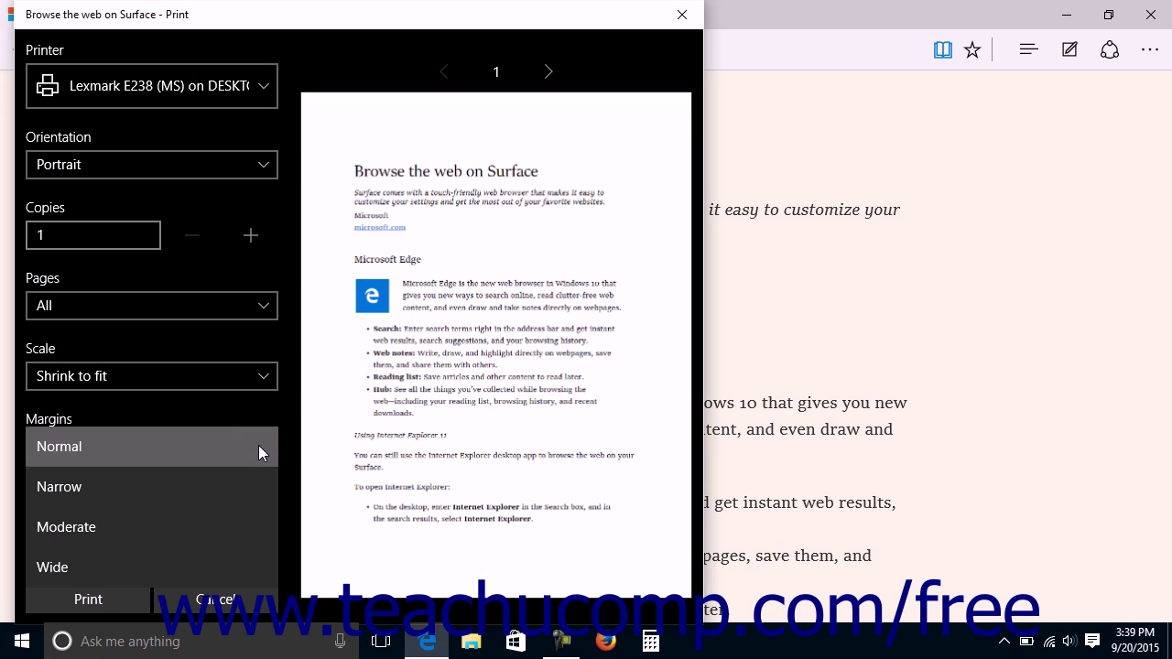
left_click(258, 445)
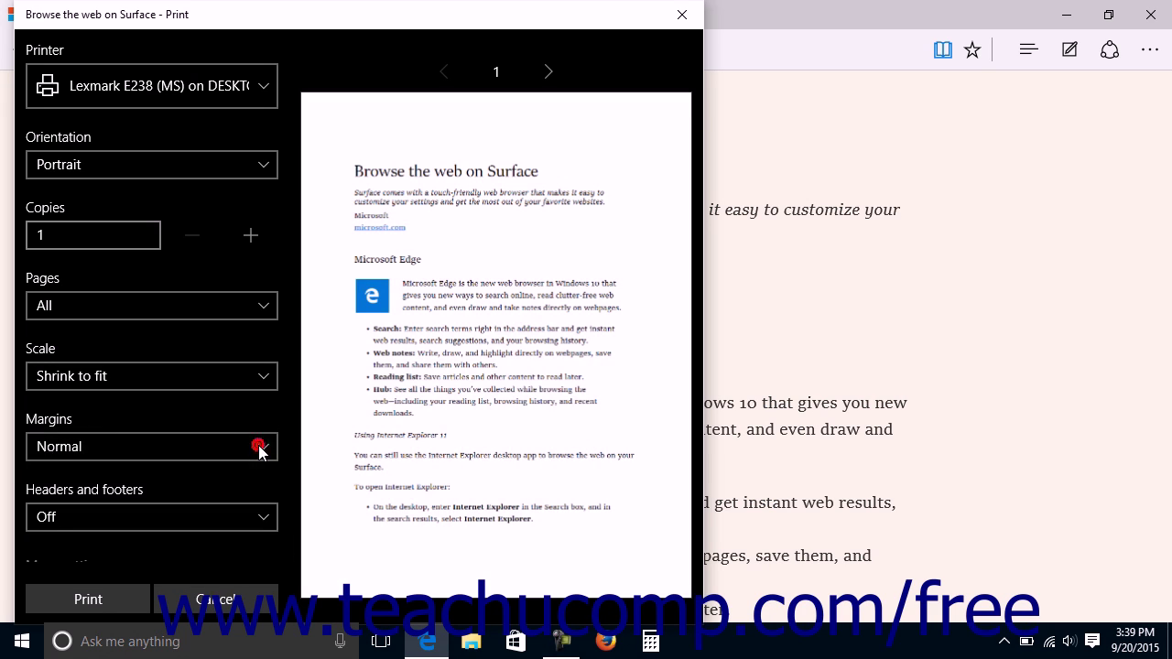
left_click(256, 523)
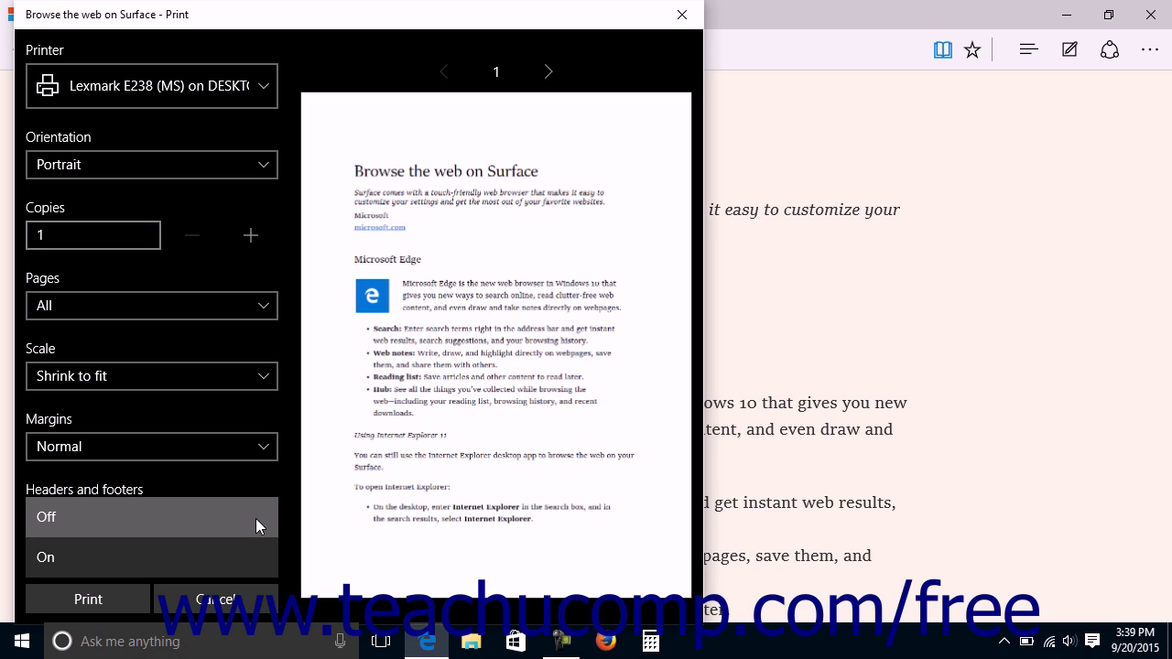
left_click(255, 518)
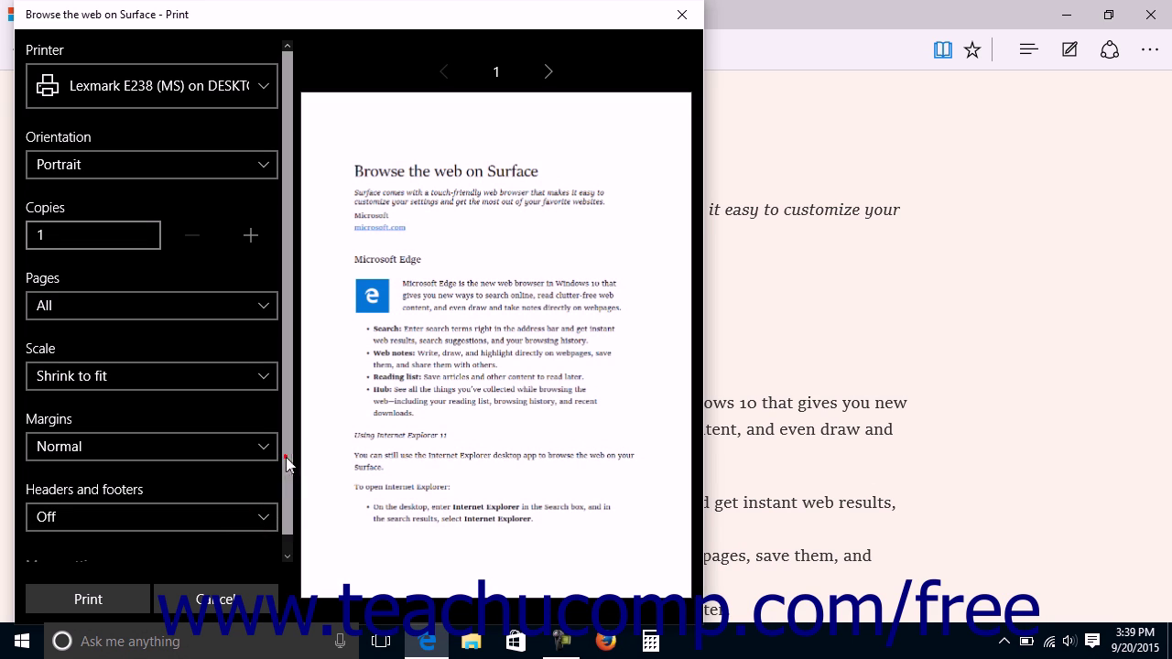
left_click_drag(286, 458, 286, 474)
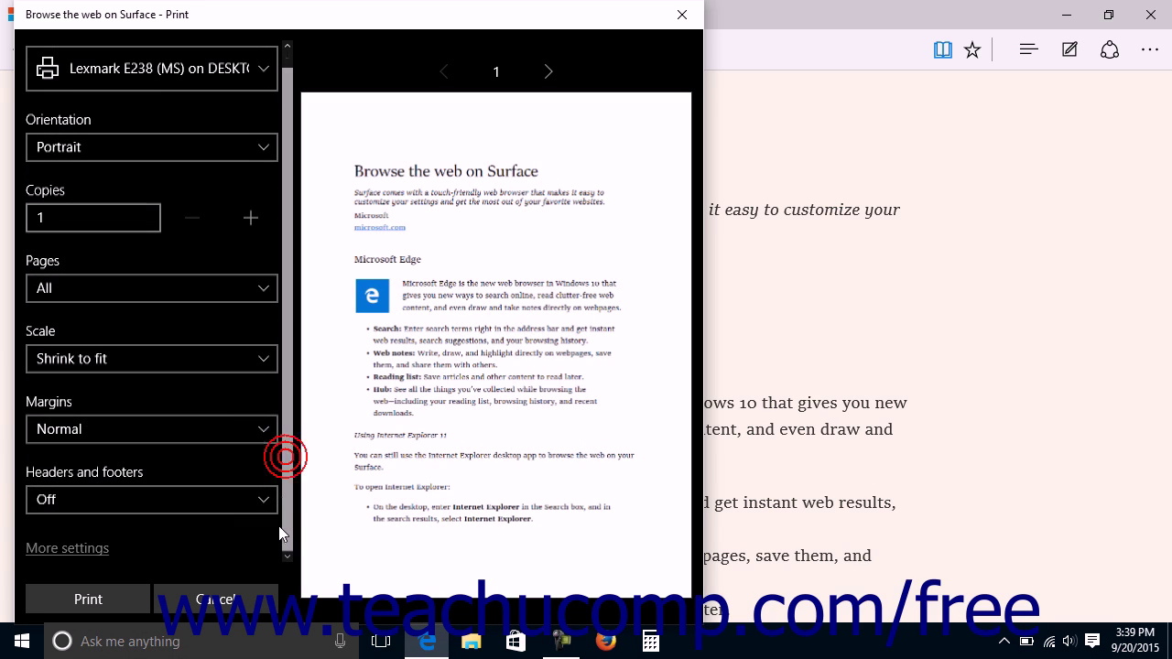
left_click(98, 549)
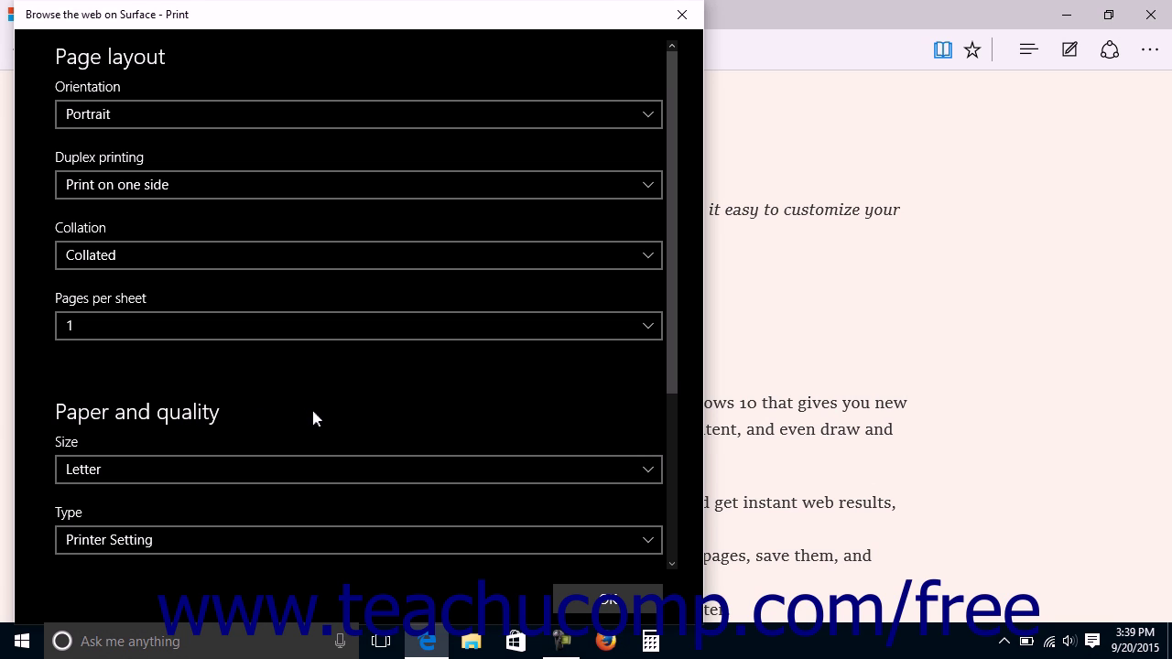
left_click(371, 119)
left_click(371, 115)
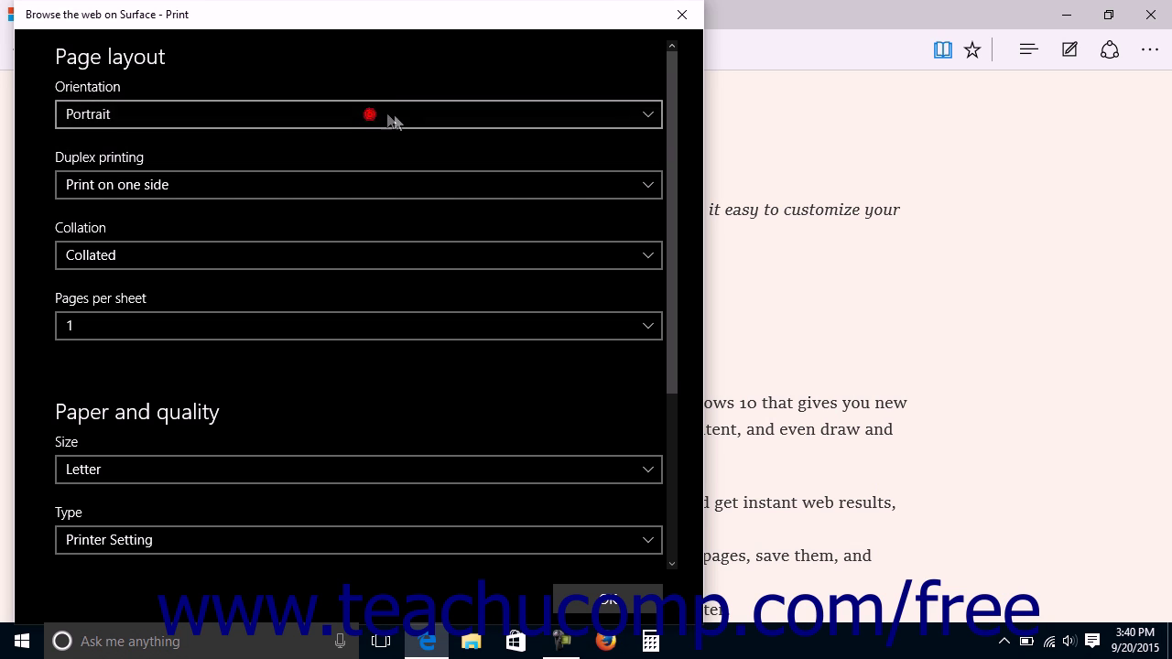
left_click(406, 470)
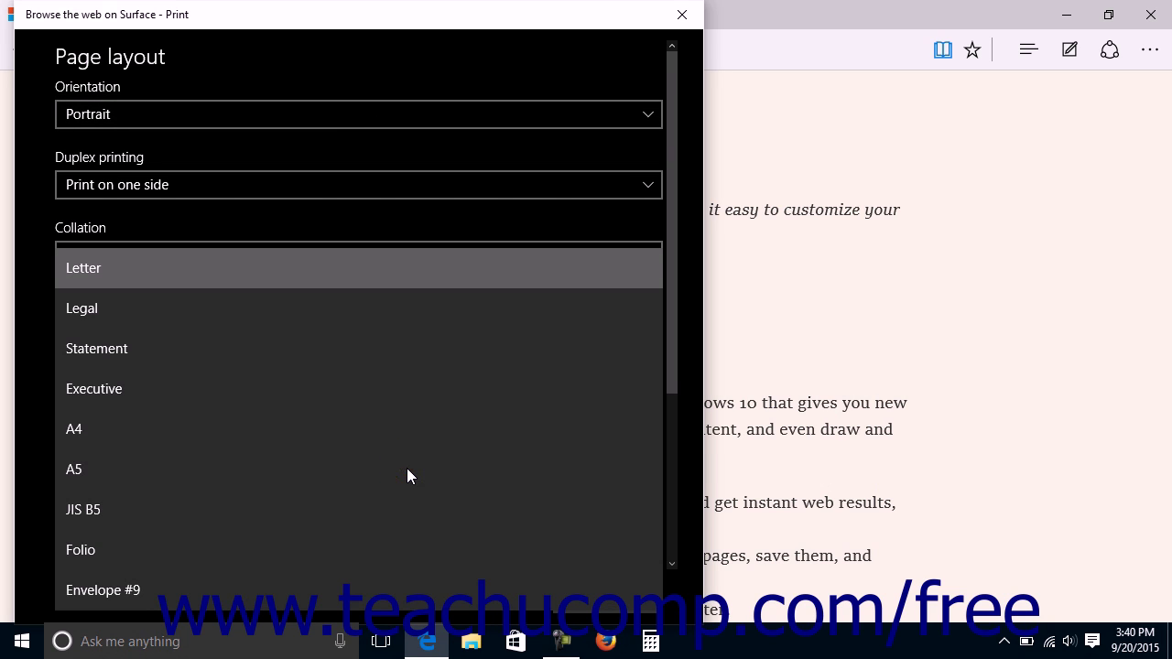
left_click(406, 470)
left_click(434, 548)
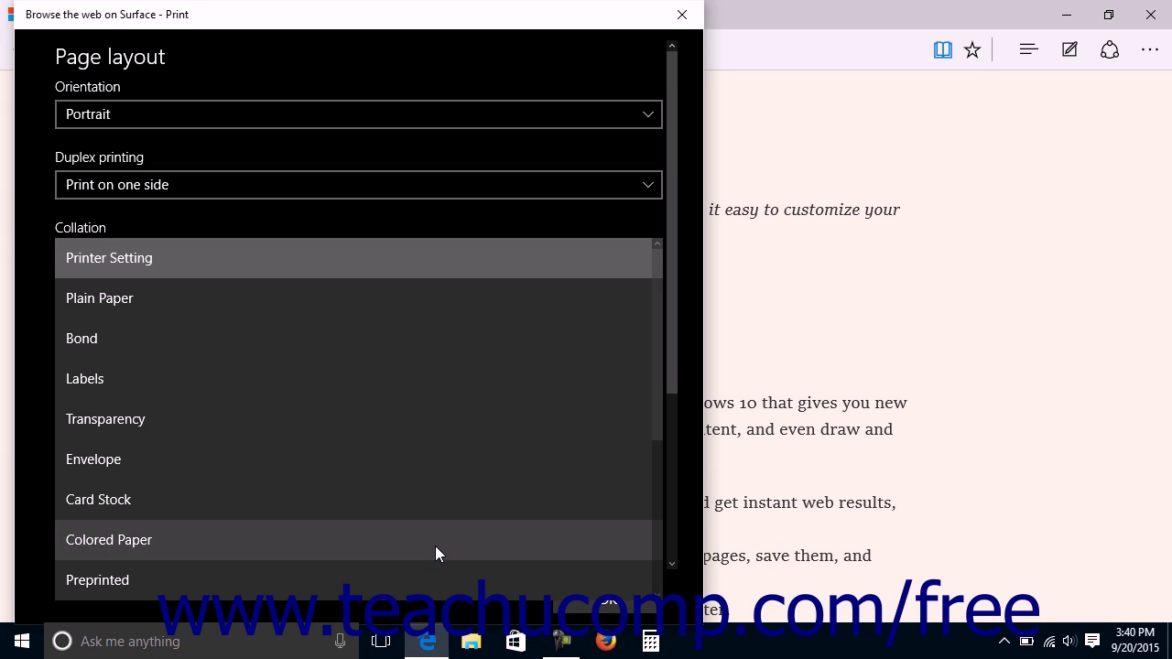
left_click(671, 385)
left_click(671, 233)
left_click_drag(671, 236, 669, 483)
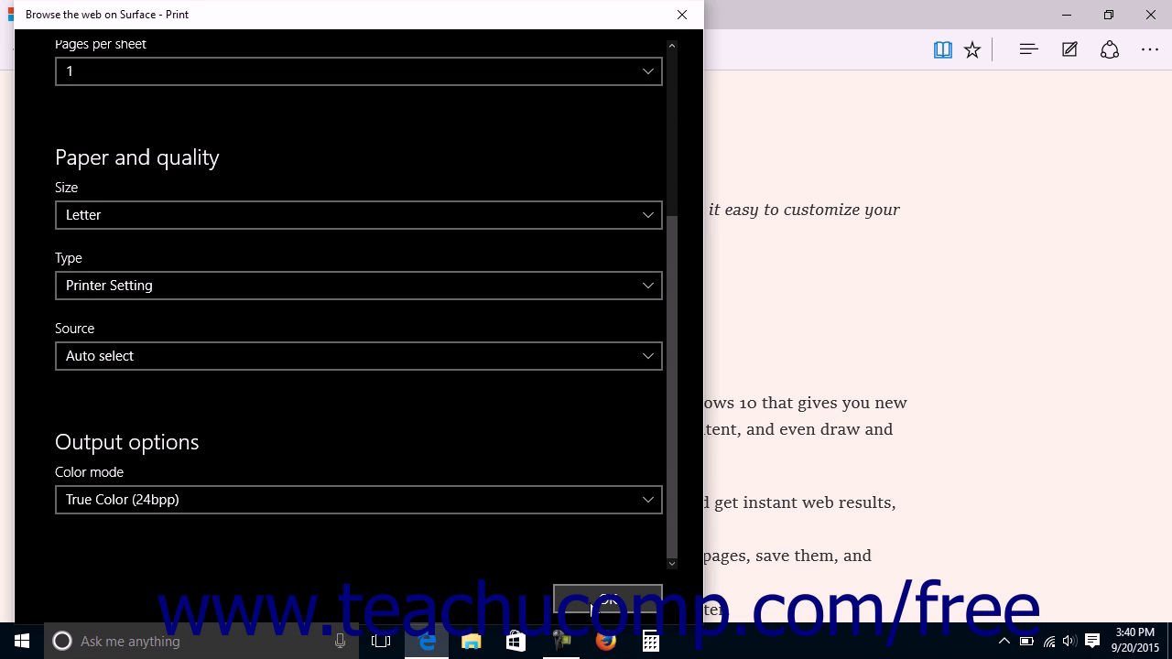
left_click(587, 607)
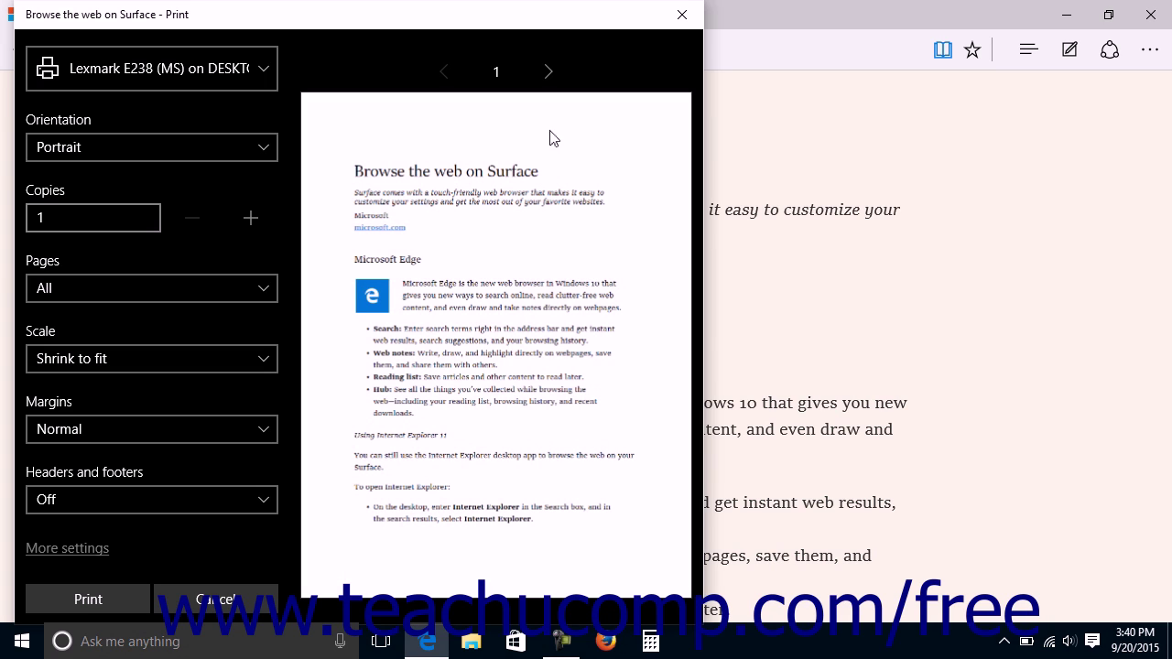
left_click(548, 73)
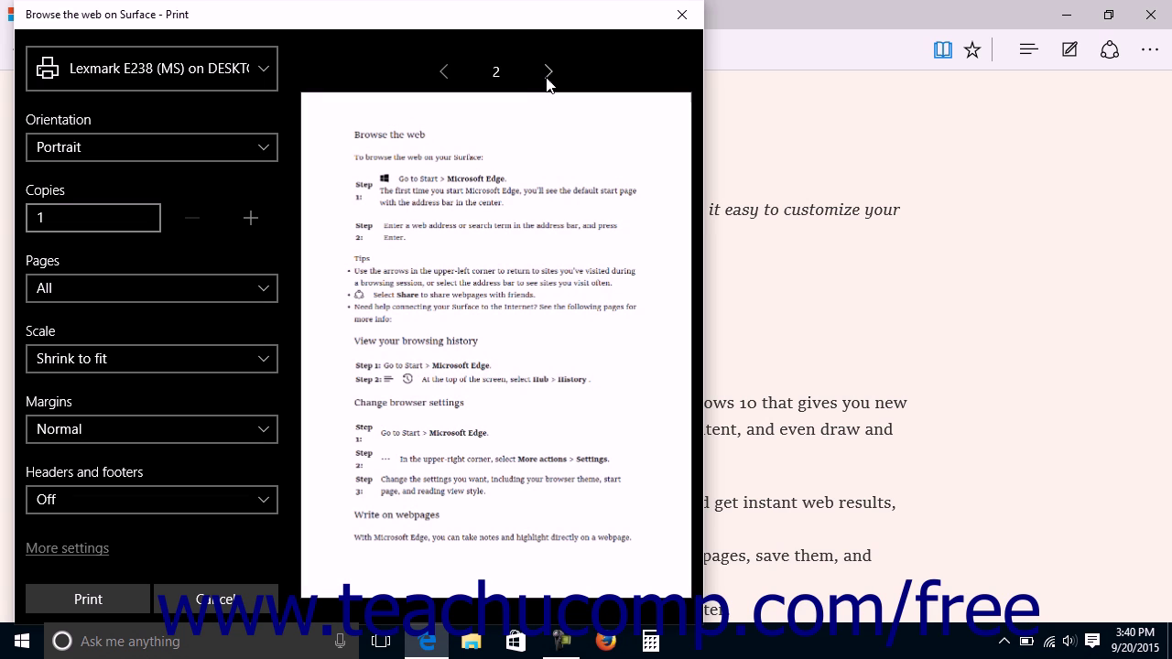
left_click(548, 73)
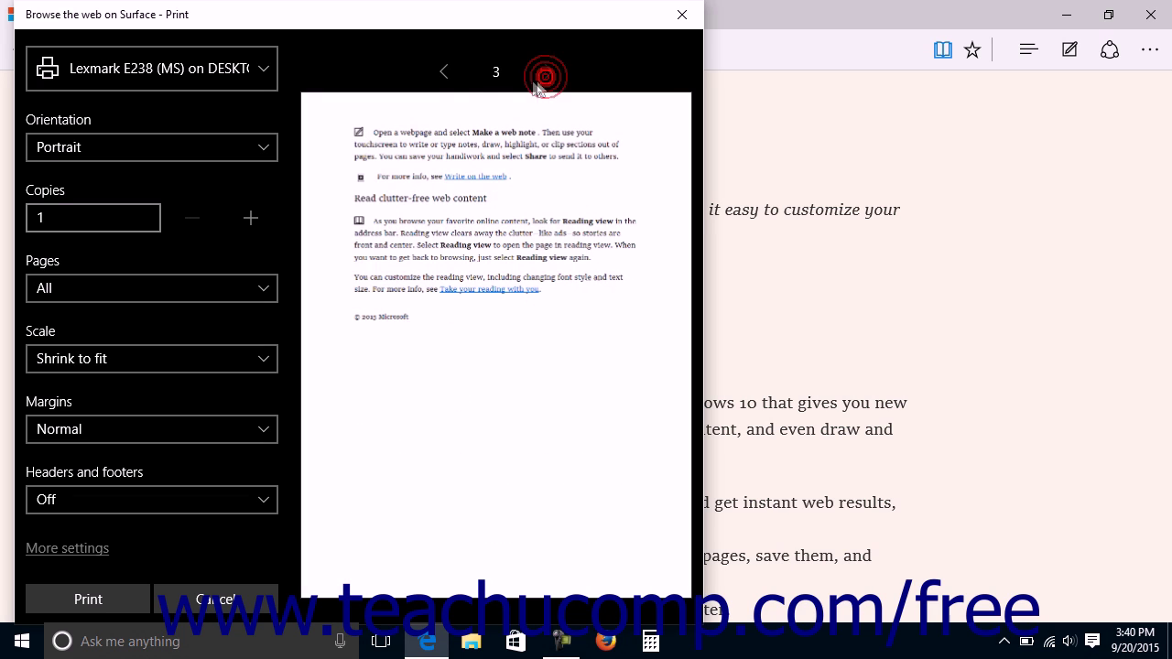
left_click(442, 72)
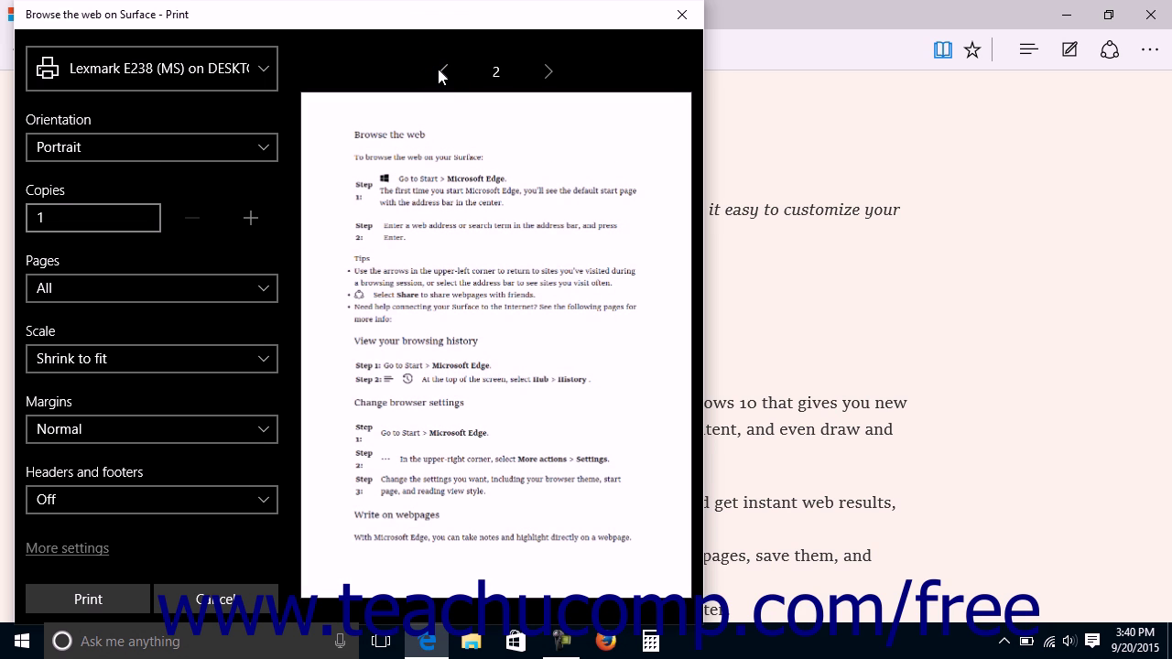
left_click(443, 73)
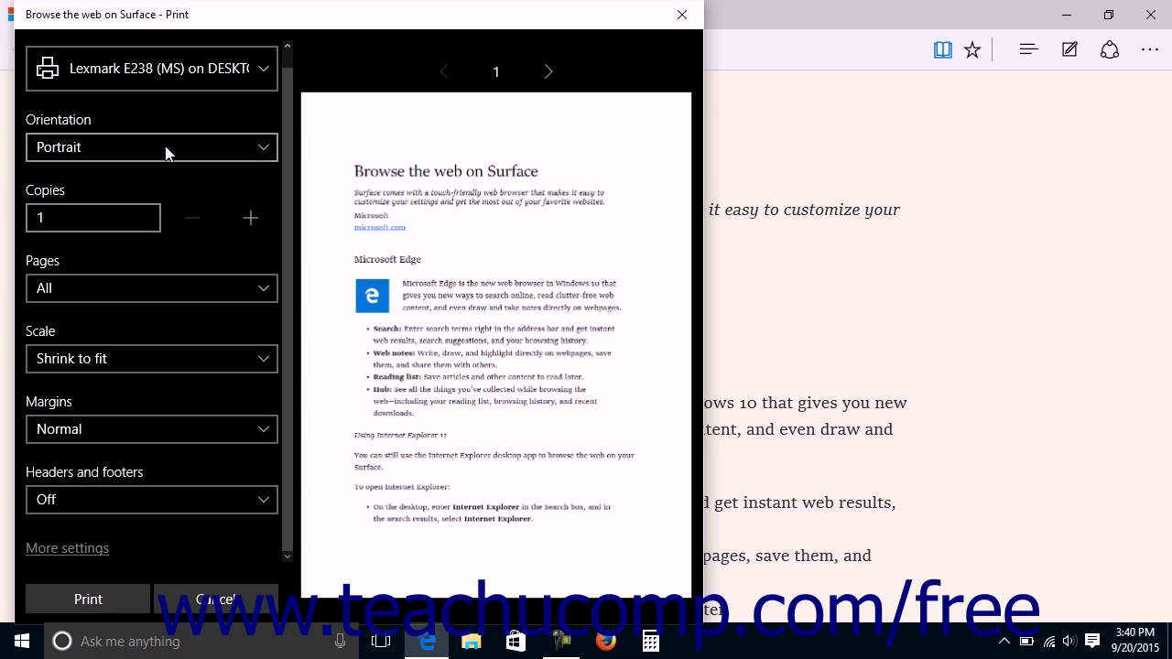
Print the Surface support page using Microsoft Print to PDF as the printer
left_click(168, 74)
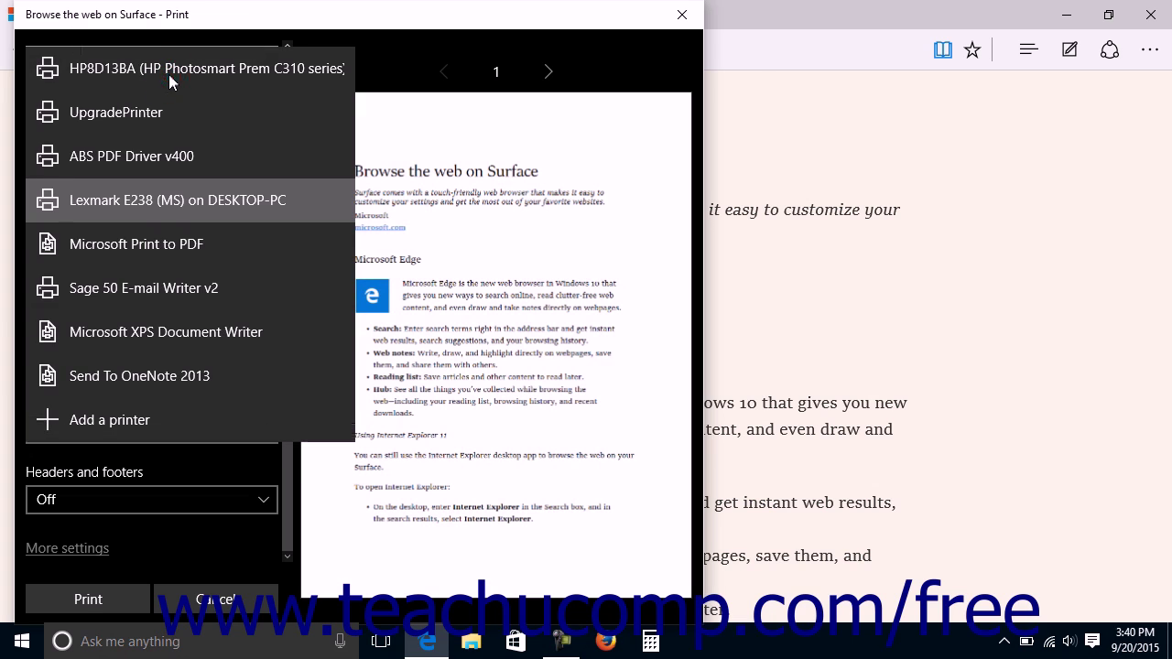
left_click(155, 245)
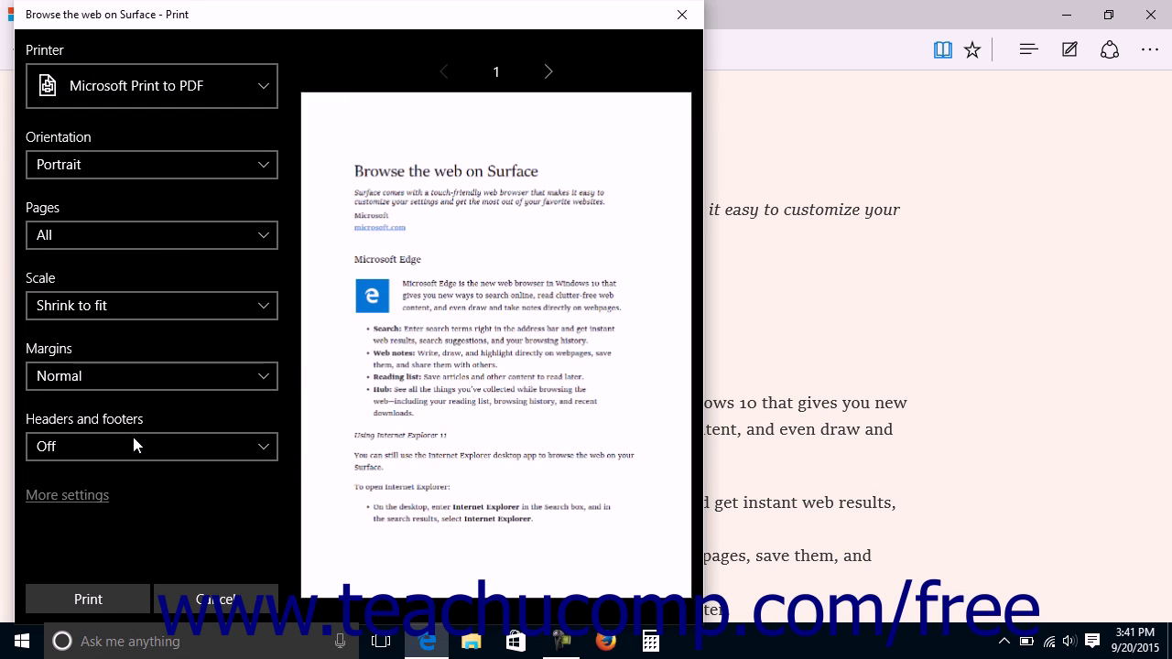
left_click(112, 597)
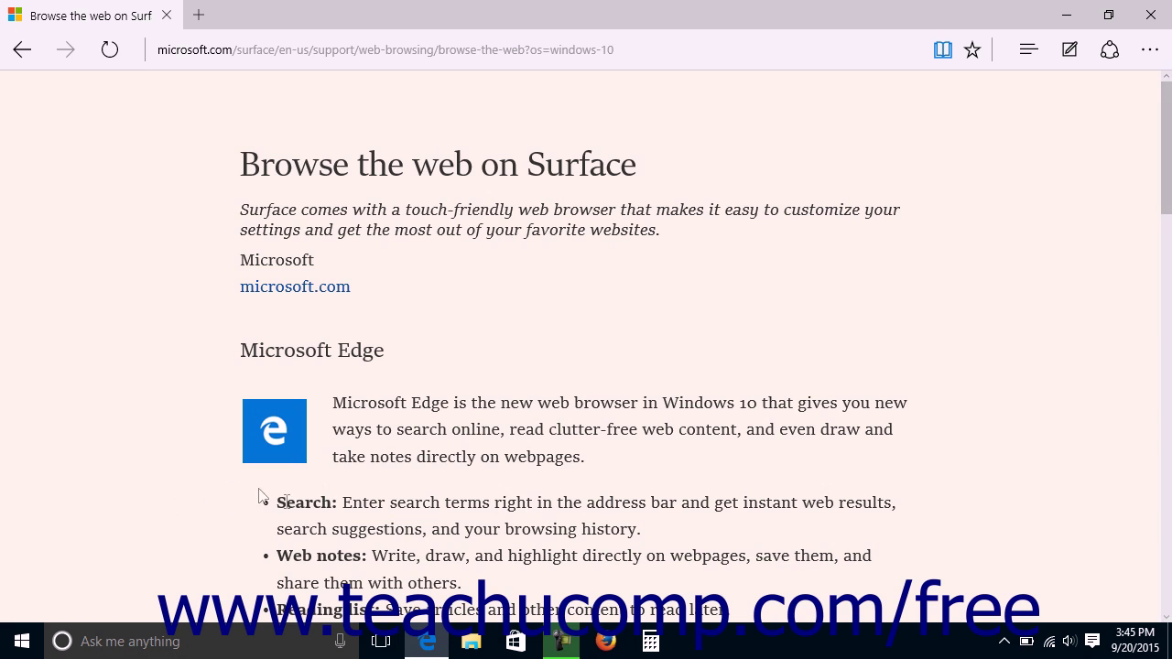
Find the new 214 KB 'Browse the web on Surface' PDF in the Documents folder
left_click(471, 645)
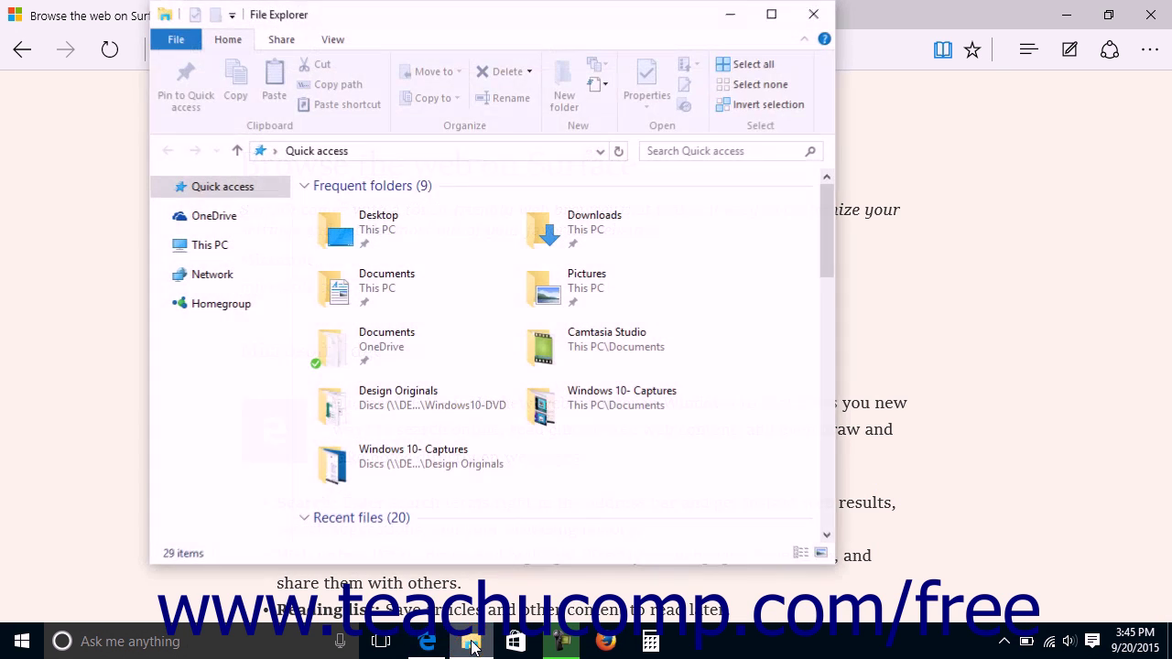
left_click(412, 300)
double_click(412, 300)
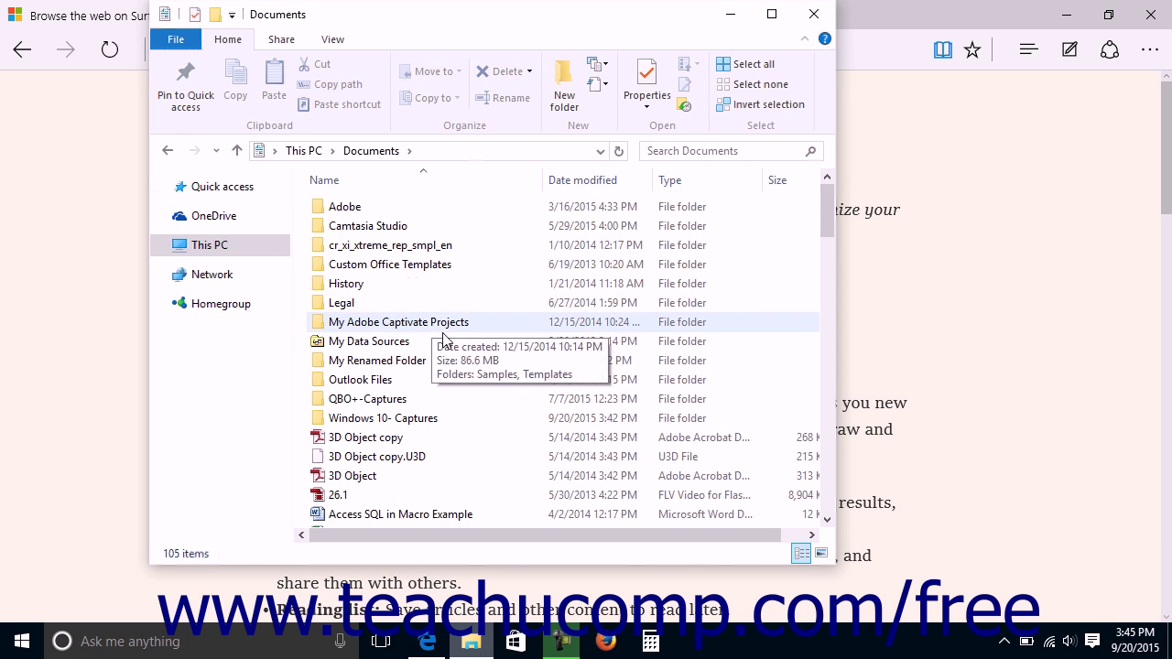
scroll(430, 320, "down", 5)
scroll(448, 355, "down", 2)
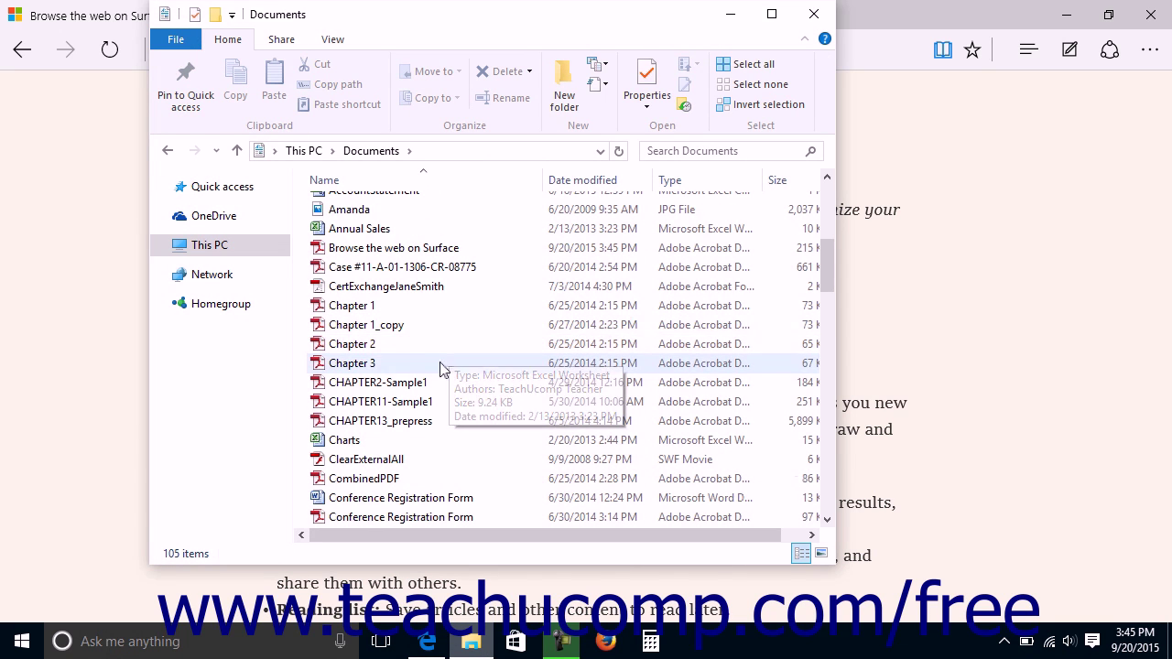
left_click(412, 247)
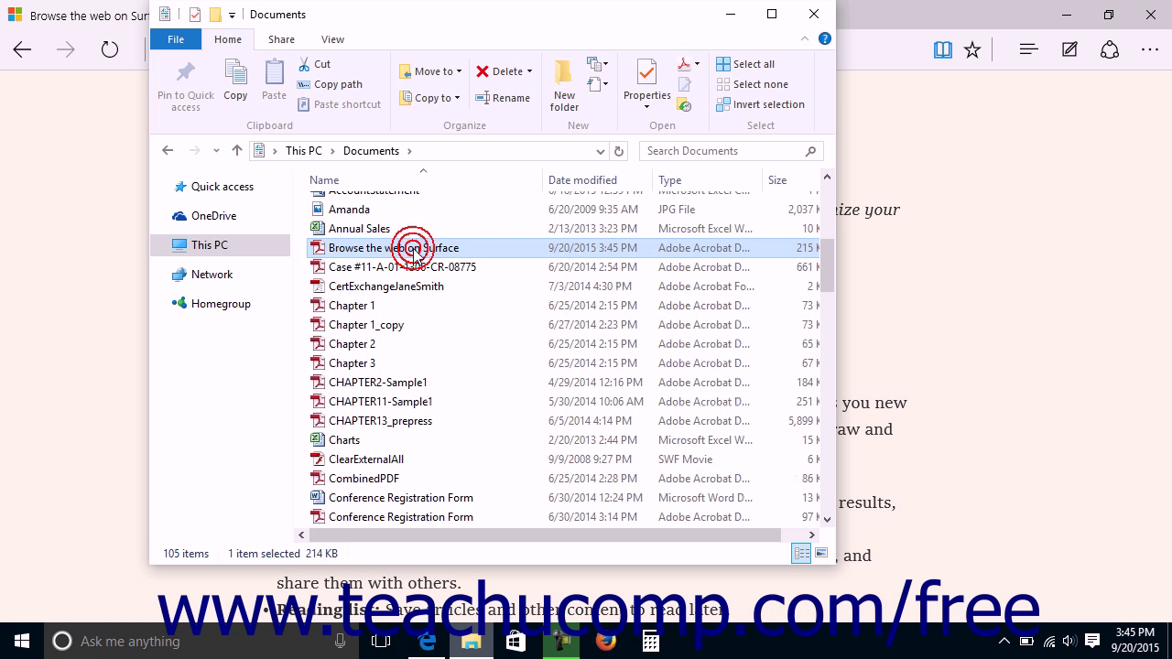